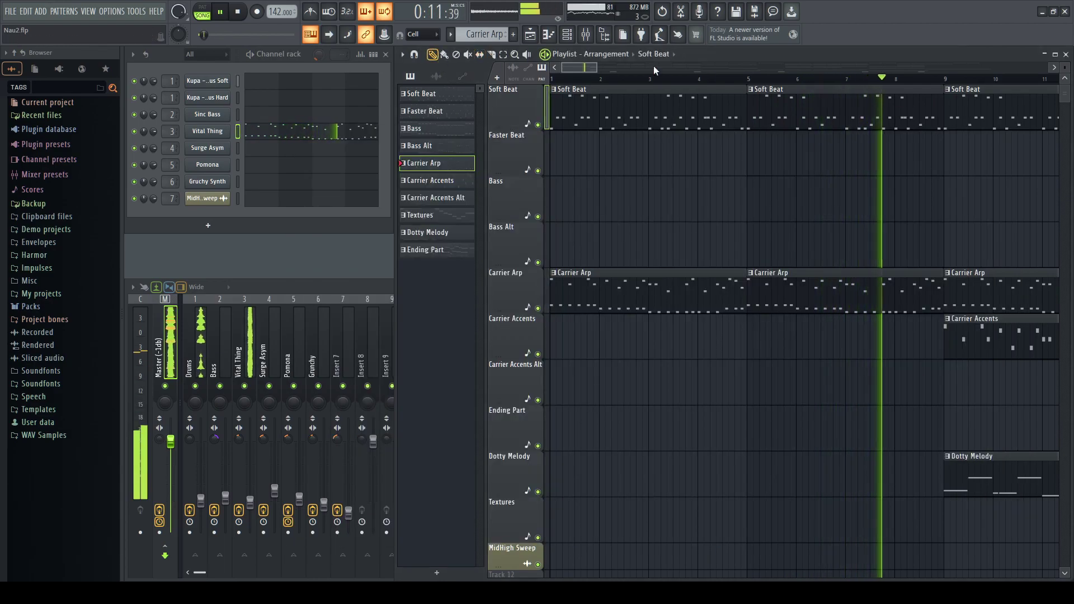
Examine the piano roll notes of the Soft Beat, Dotty Melody and Carrier Accents patterns one after another.
double_click(844, 108)
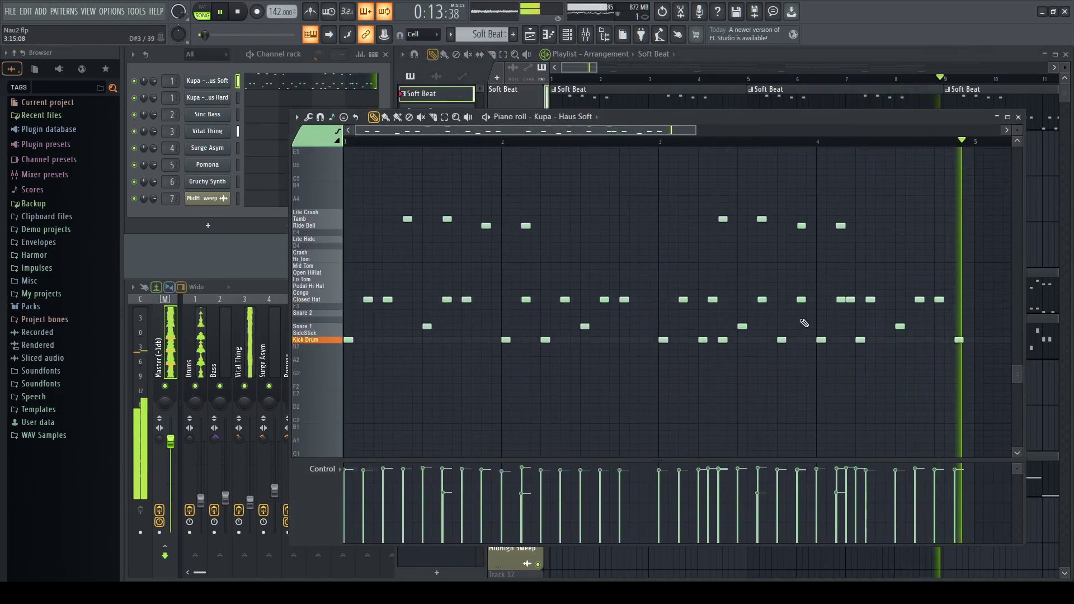
left_click(1020, 117)
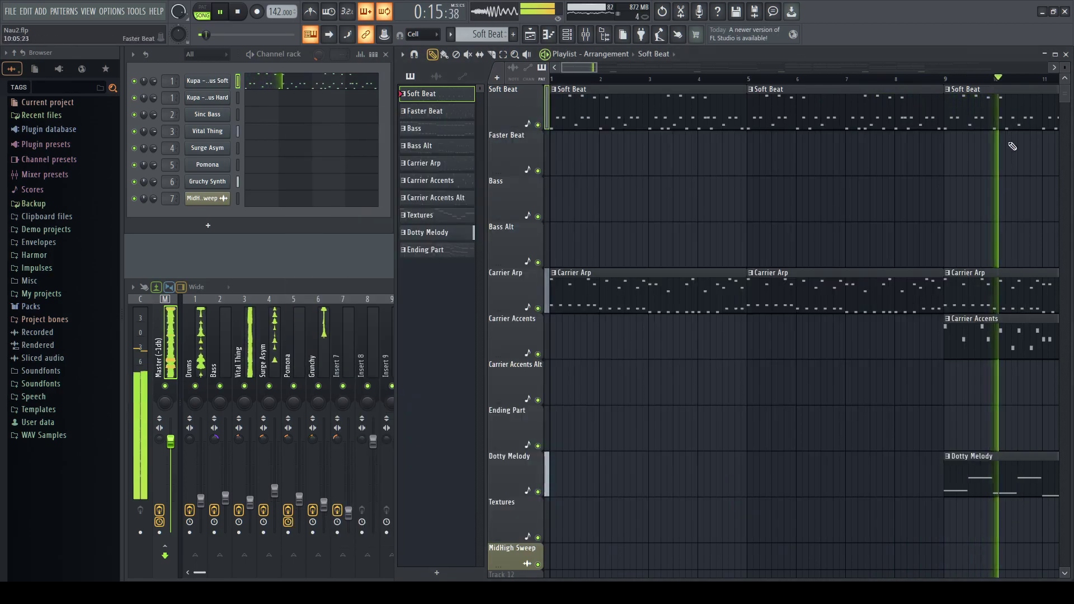
double_click(980, 471)
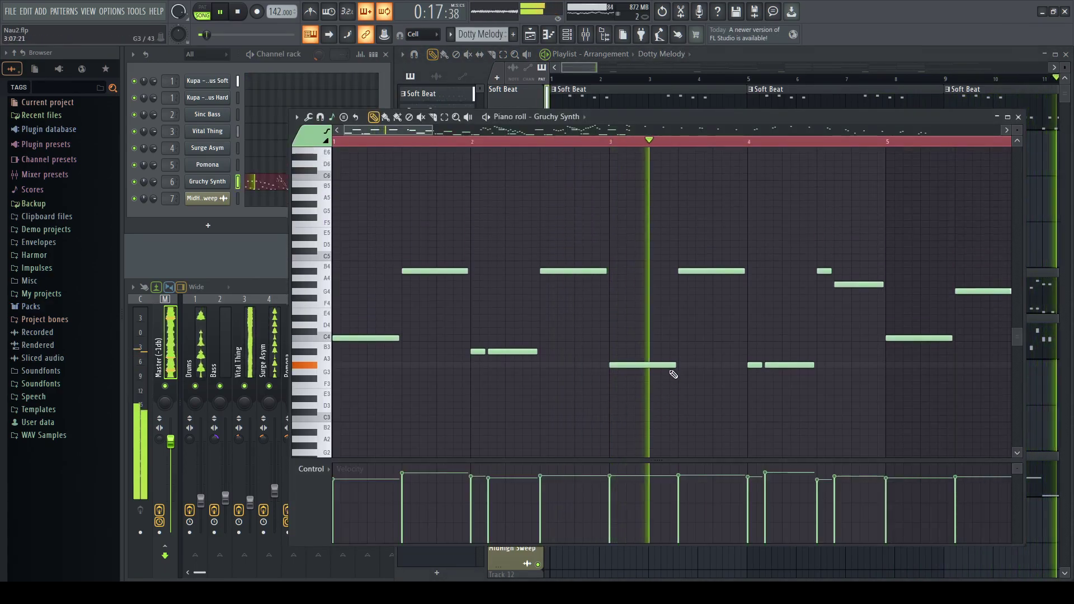
left_click(1041, 340)
double_click(1041, 340)
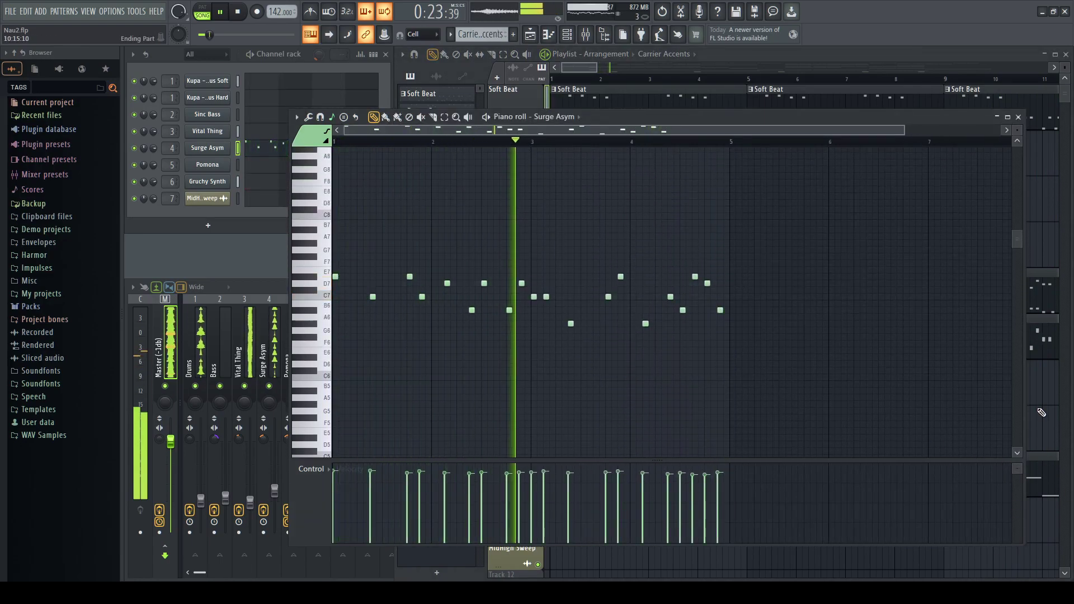
left_click(1019, 118)
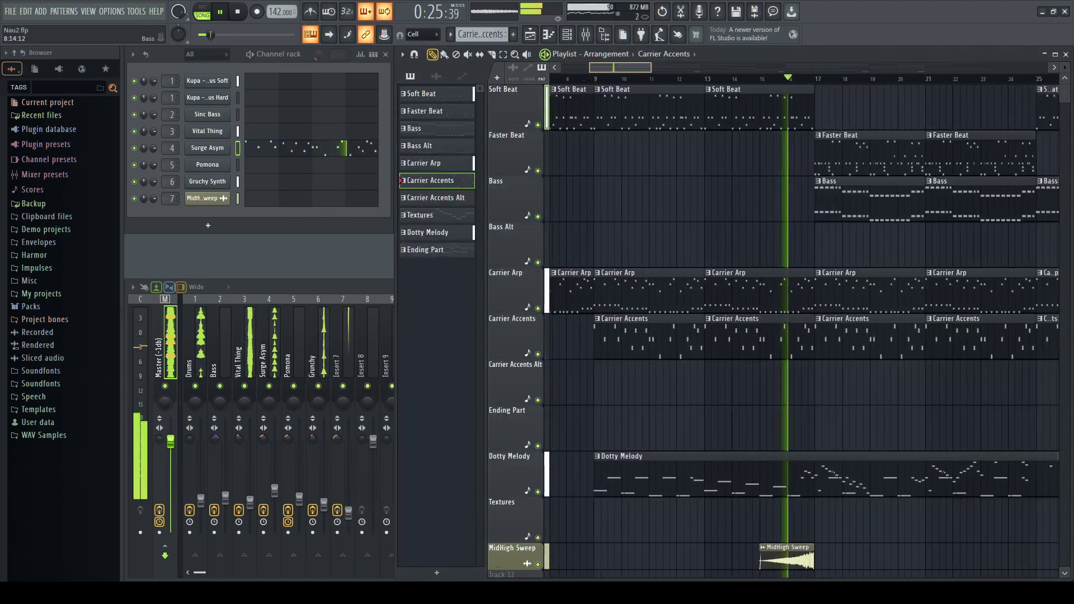
Review the Gruchy Synth notes of the Dotty Melody pattern in the piano roll, from about bar 7 to bar 19.
left_click(353, 188)
scroll(721, 336, "down", 8)
scroll(722, 323, "down", 2)
scroll(529, 292, "right", 3)
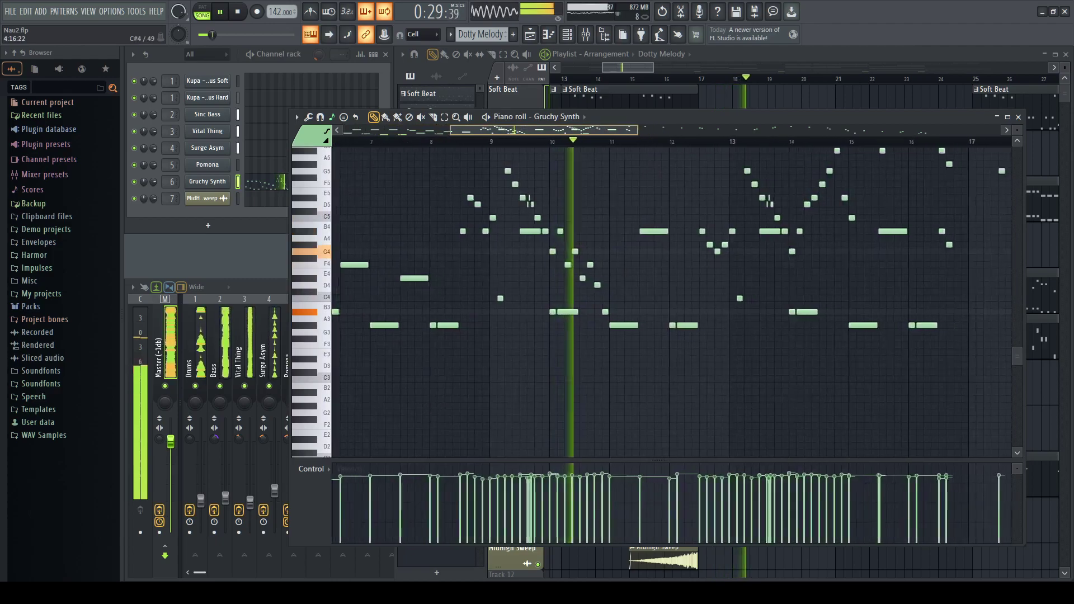
scroll(523, 292, "up", 4)
left_click_drag(687, 272, 695, 321)
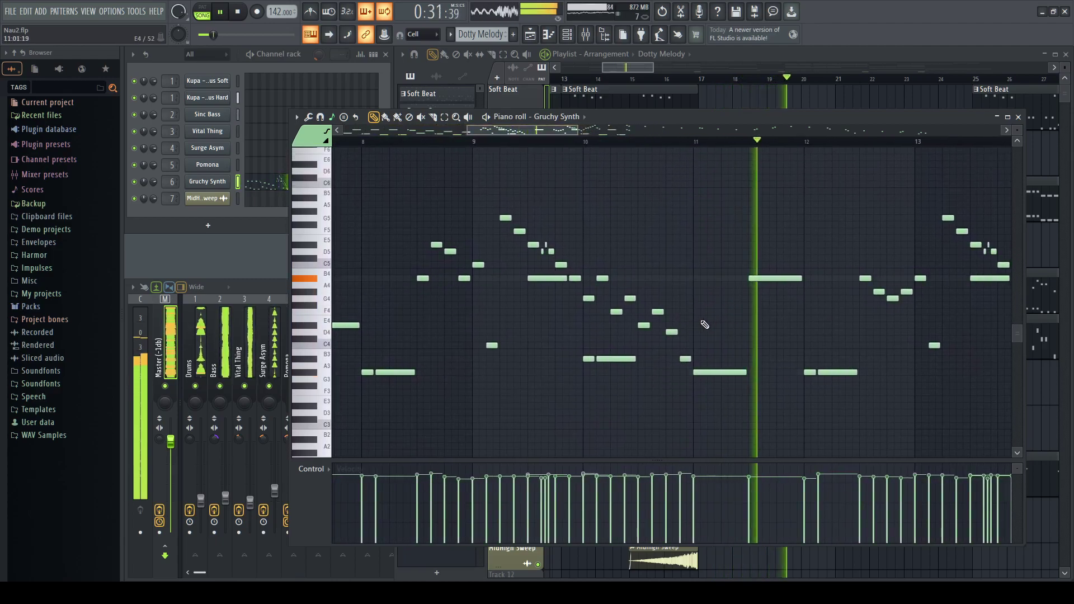
left_click_drag(853, 357, 819, 366)
left_click_drag(931, 383, 405, 392)
left_click_drag(829, 377, 752, 367)
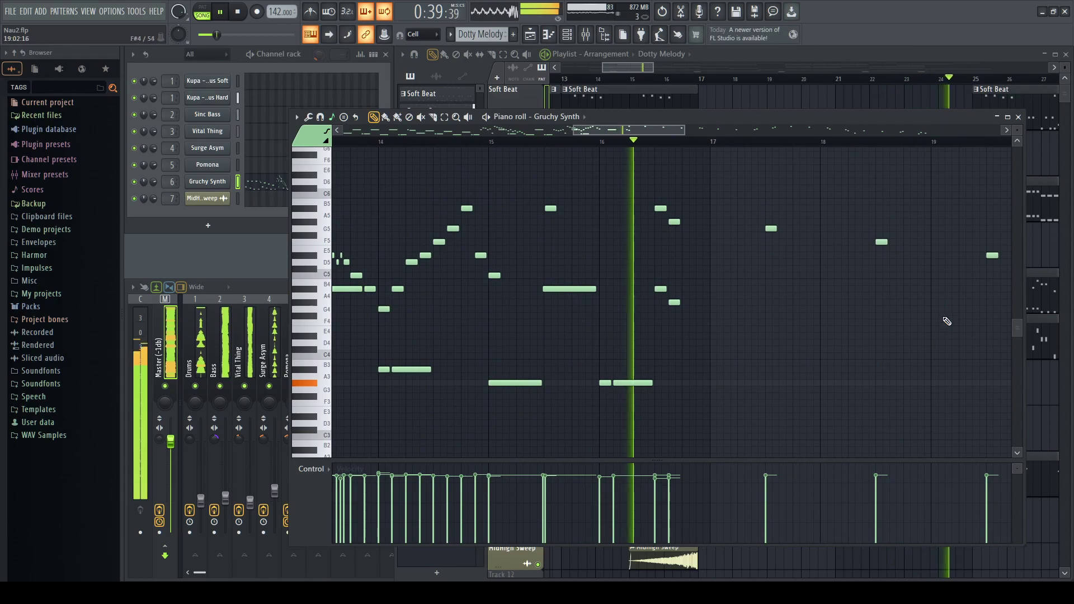
left_click(998, 118)
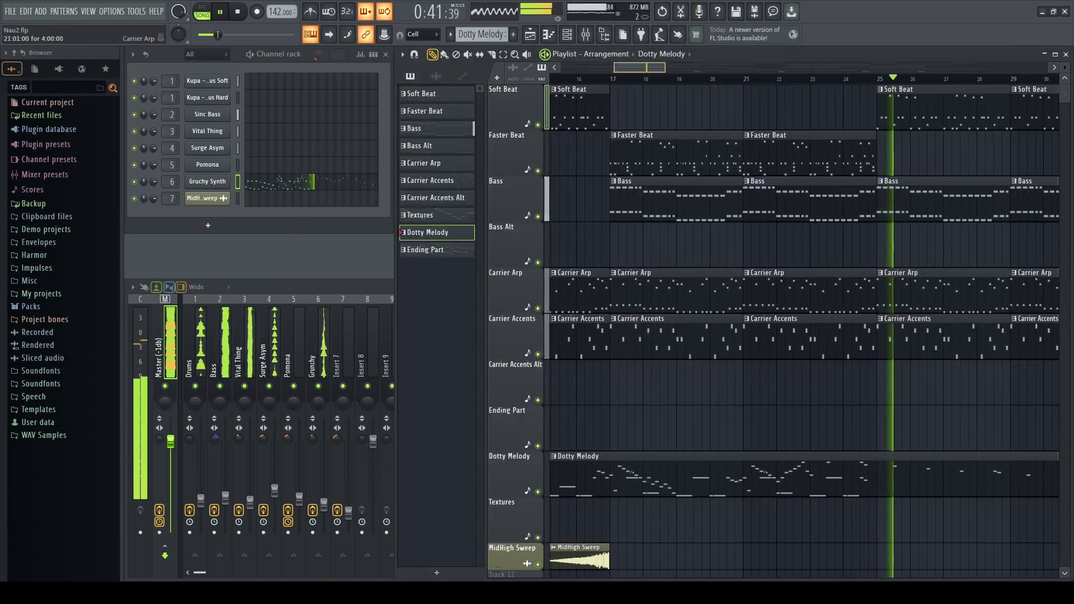
Look over the arrangement past bar 40, and examine the Carrier Arp notes of the Vital Thing channel.
scroll(803, 330, "down", 4)
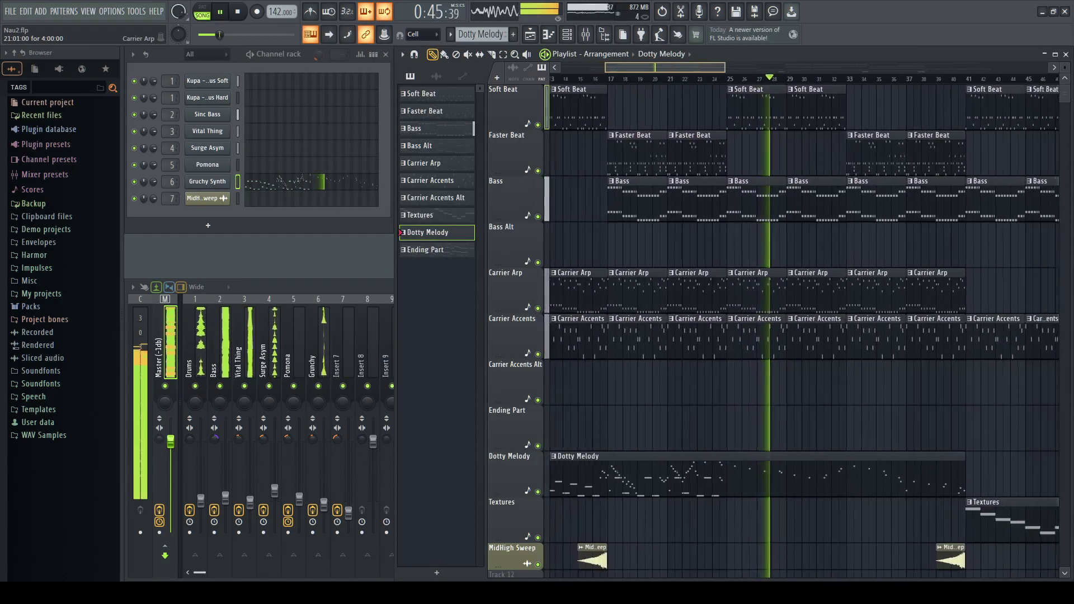
scroll(804, 331, "down", 3)
left_click_drag(682, 68, 666, 67)
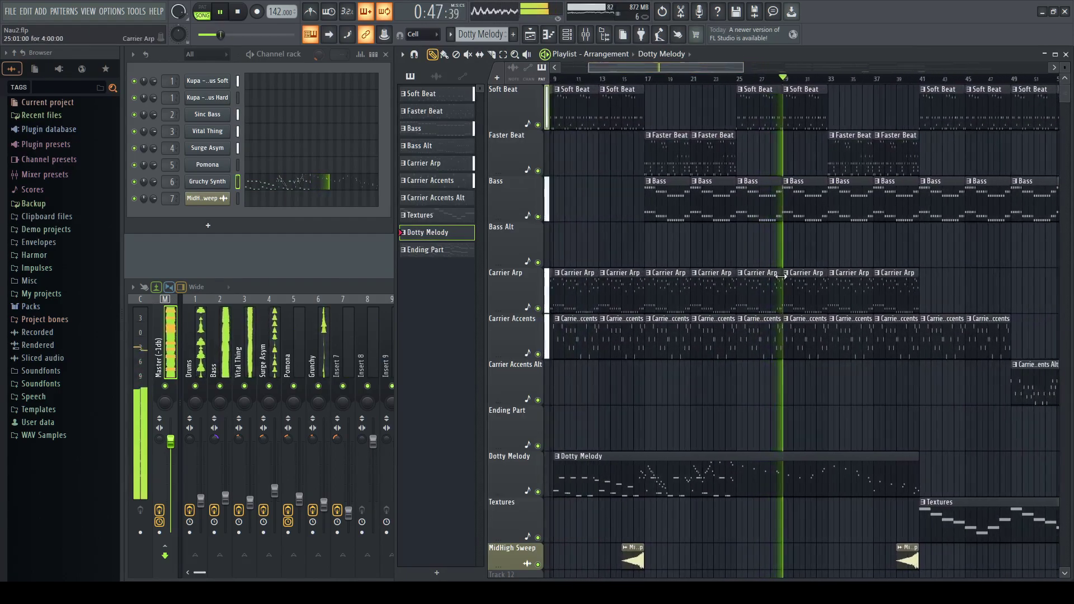
left_click(308, 139)
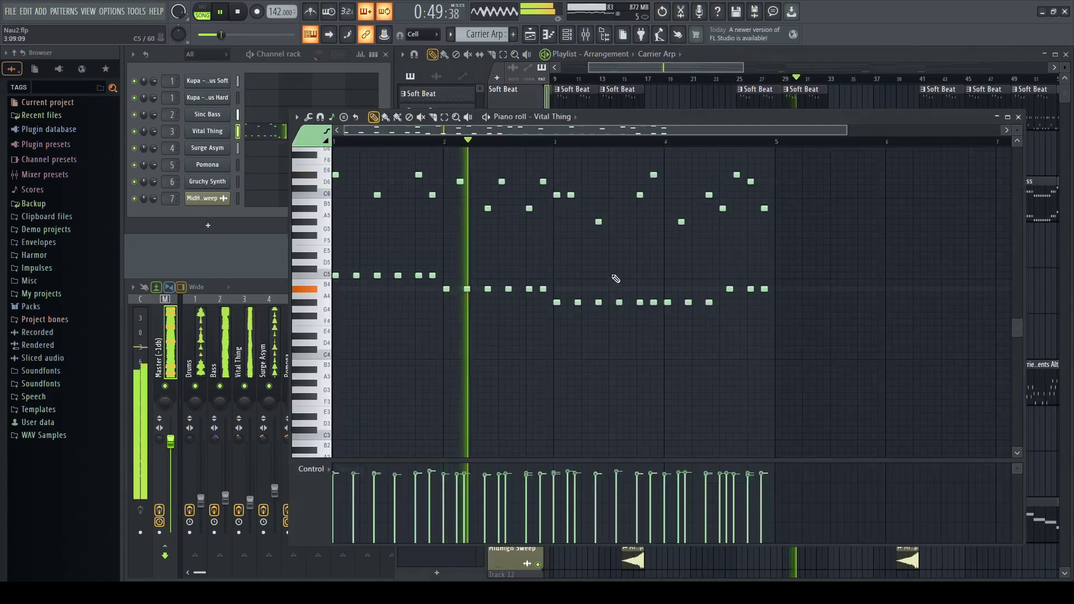
scroll(662, 338, "up", 2)
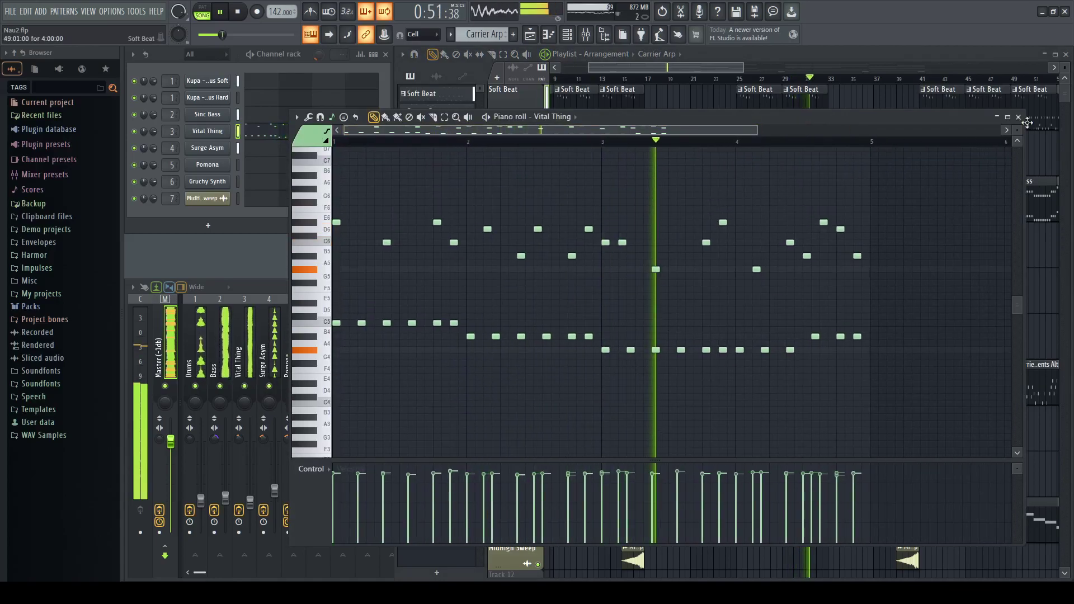
left_click(1018, 117)
Compare the drum notes of the Soft Beat and Faster Beat patterns in the piano roll.
scroll(866, 197, "up", 1)
scroll(831, 106, "up", 1)
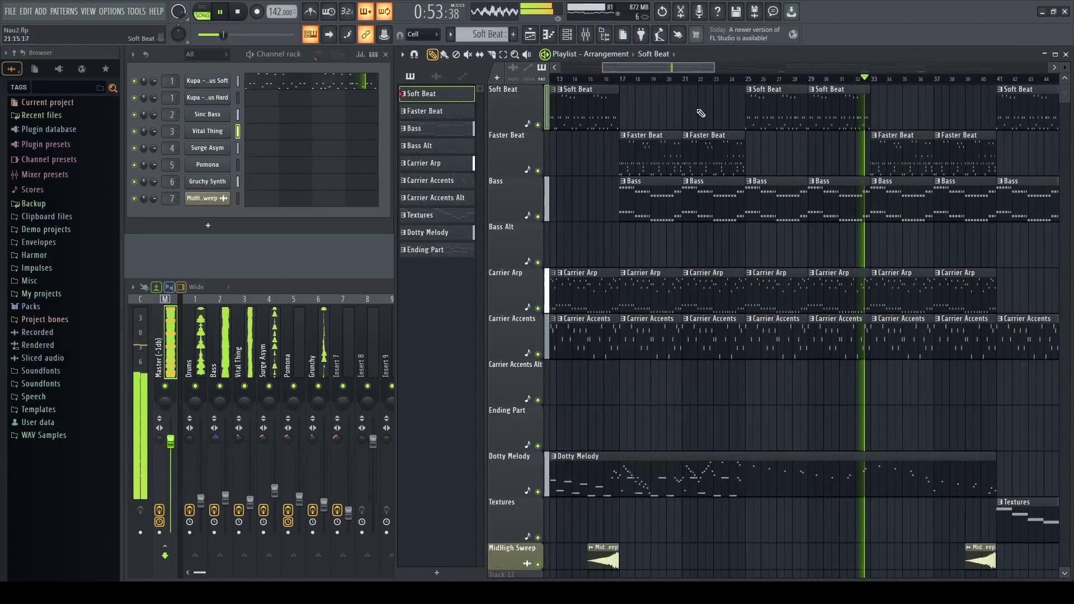
left_click(316, 83)
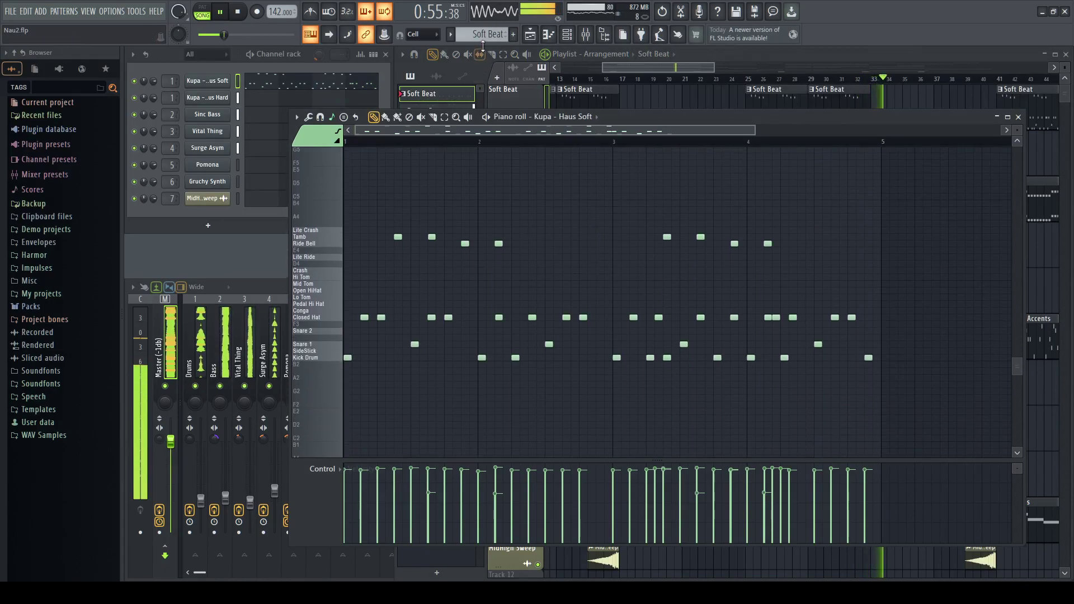
scroll(483, 35, "down", 1)
scroll(524, 277, "down", 4)
left_click(267, 101)
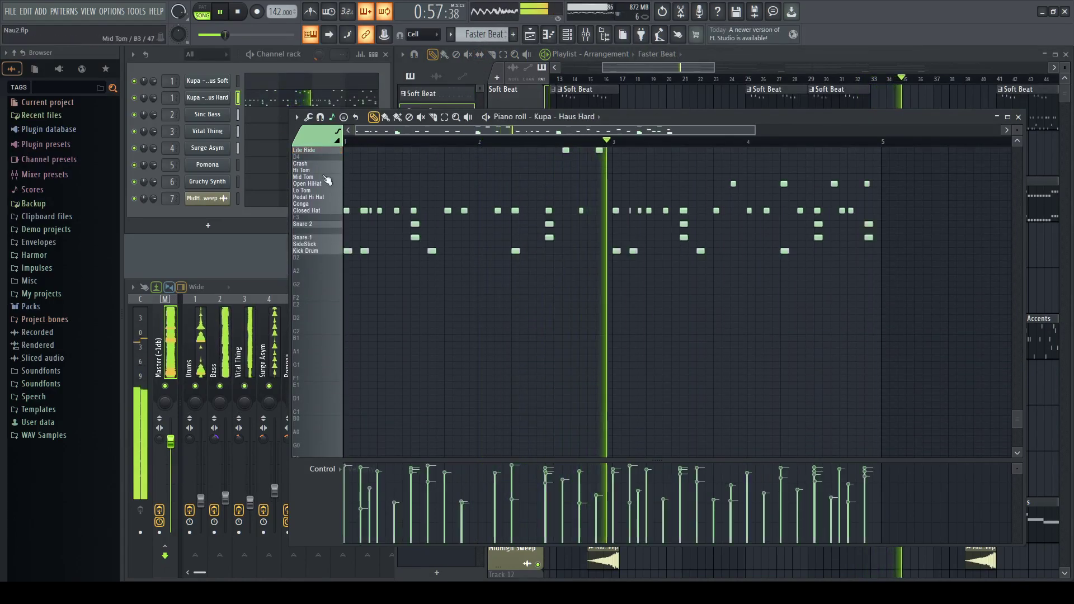
scroll(556, 408, "up", 5)
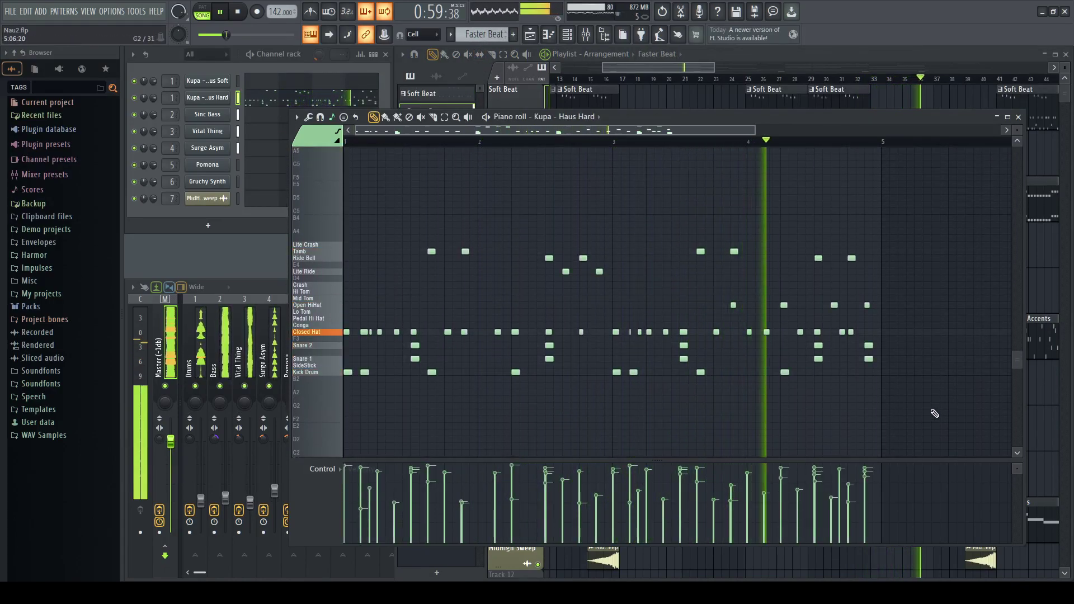
left_click(1019, 117)
scroll(922, 259, "up", 2)
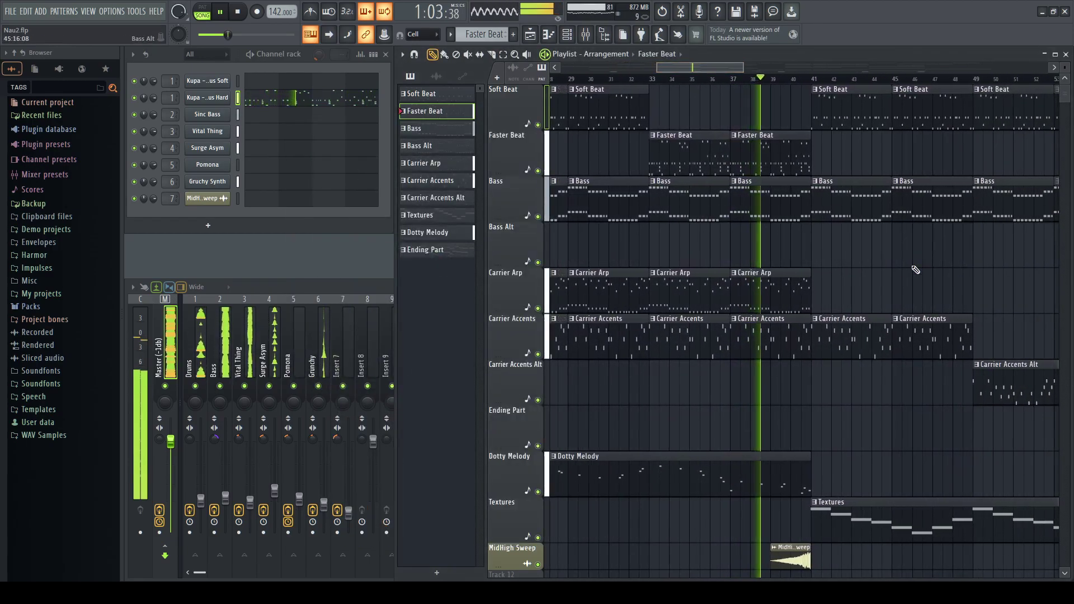
Inspect the Kick Drum volume envelopes in the Kupa - Haus Soft and Kupa - Haus Hard drum channels.
left_click(213, 86)
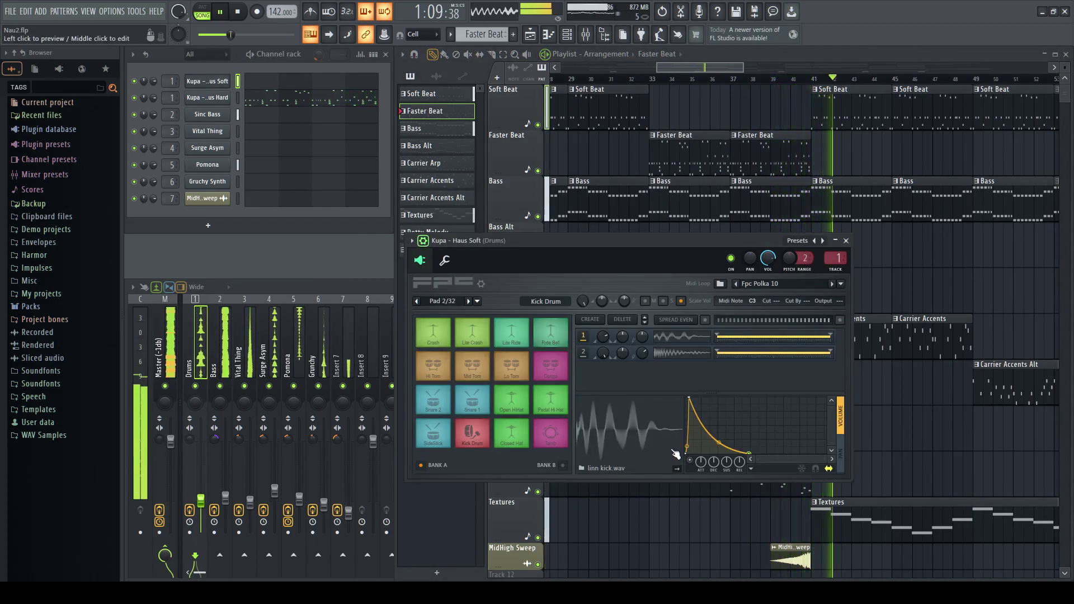
left_click_drag(826, 461, 765, 461)
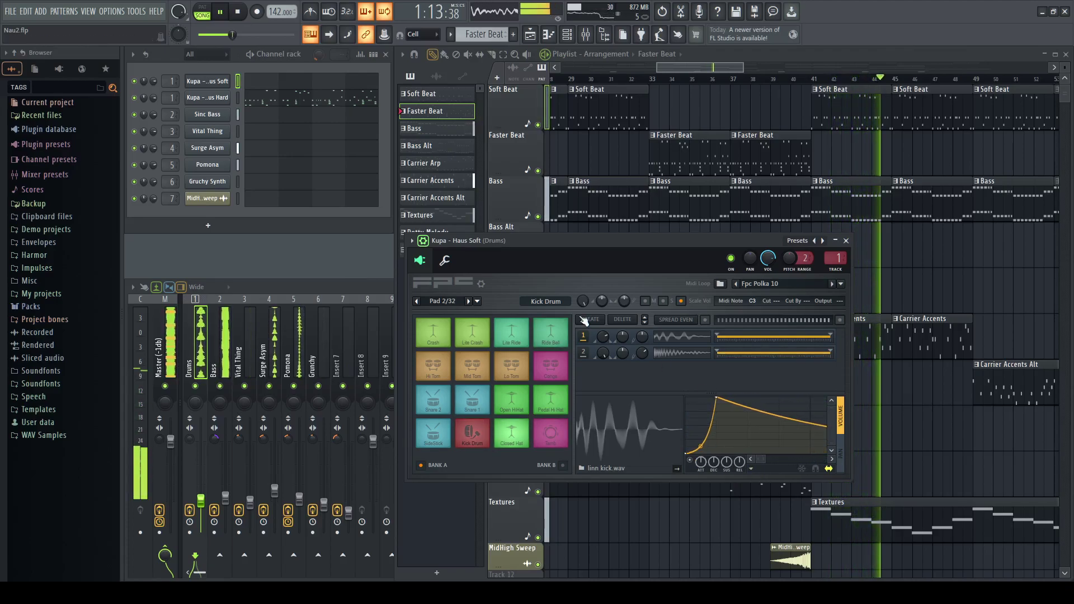
left_click(207, 98)
left_click(494, 422)
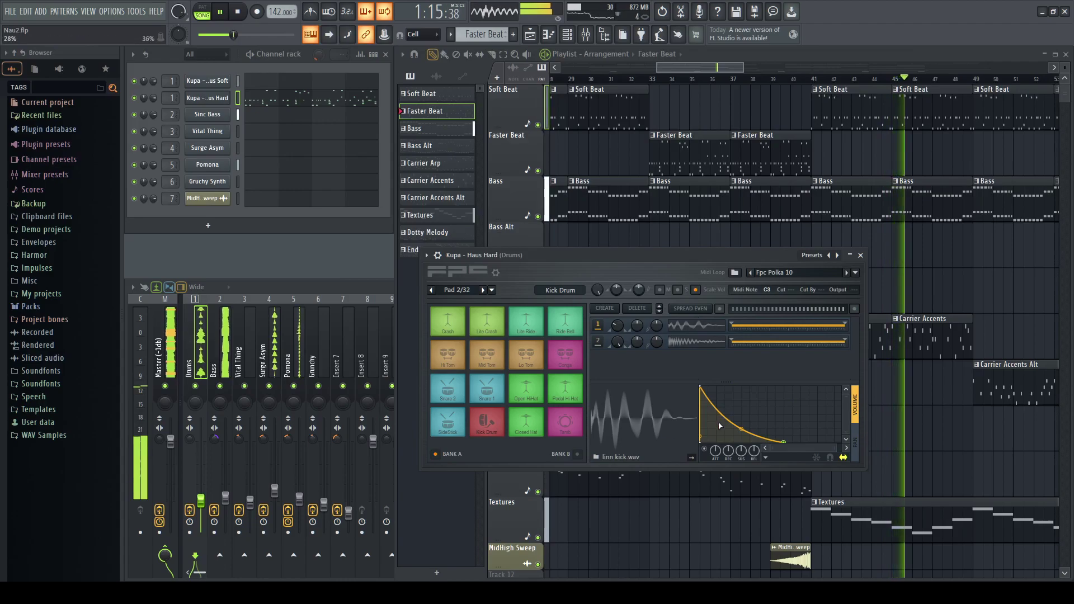
left_click_drag(799, 452, 779, 455)
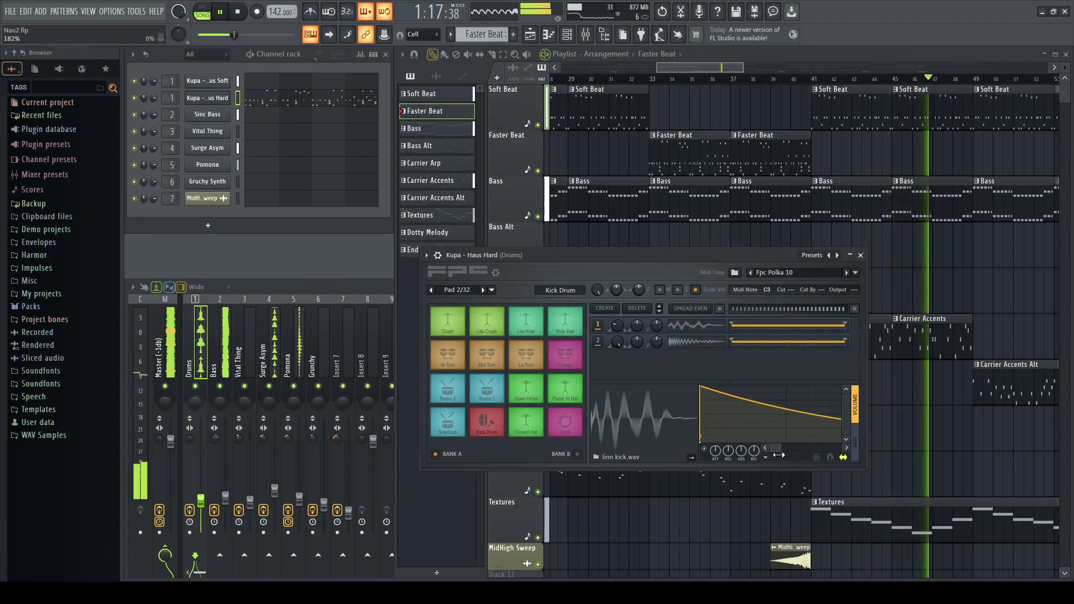
left_click(860, 255)
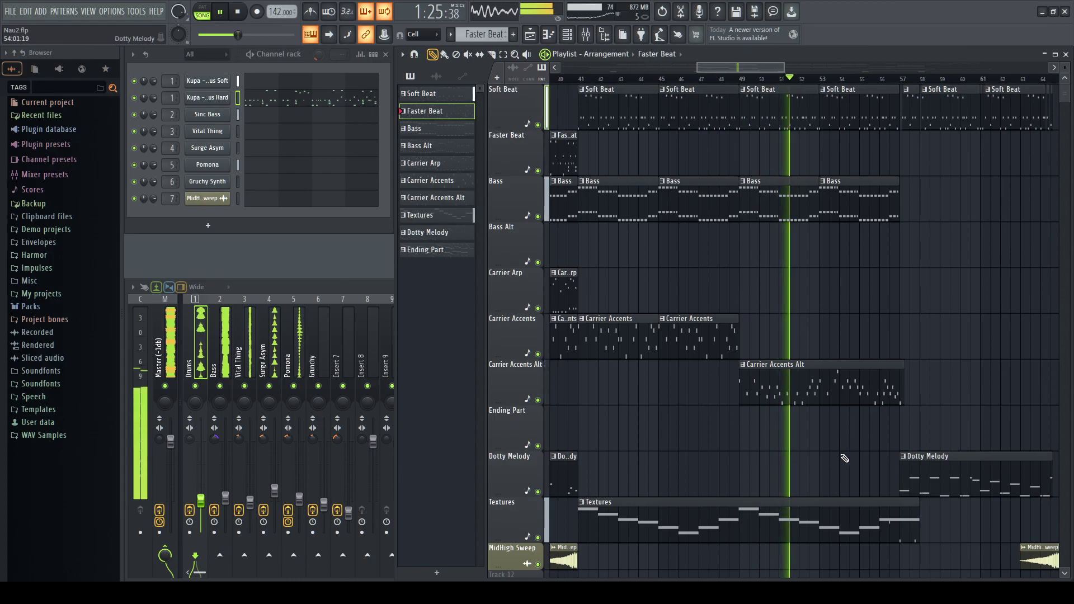
Inspect the Pomona synth's effects, image and volume envelope settings, and close its plugin window.
left_click(216, 167)
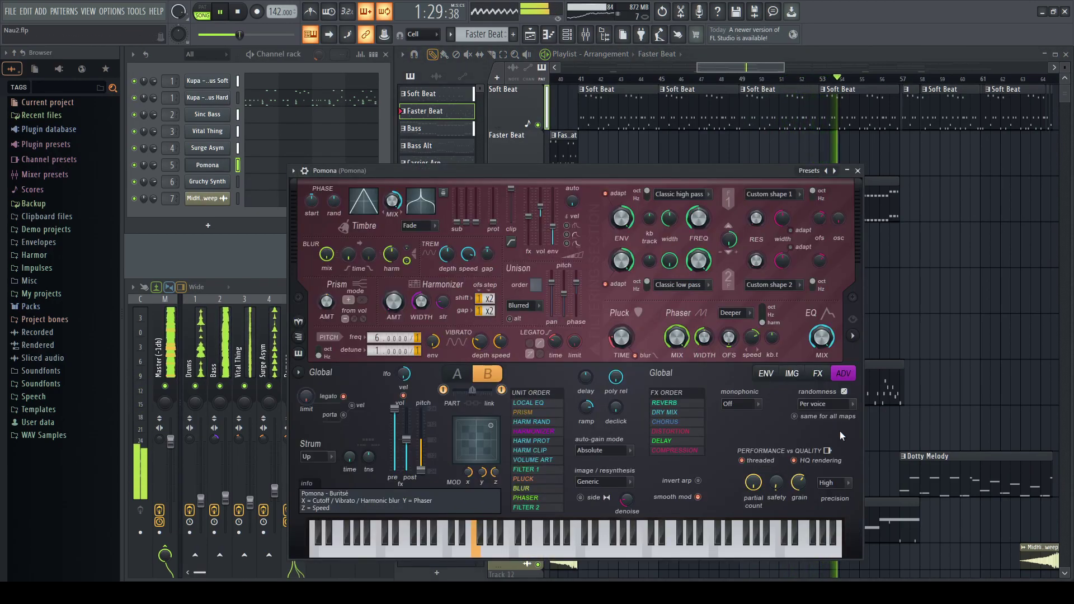
left_click(816, 375)
left_click(793, 375)
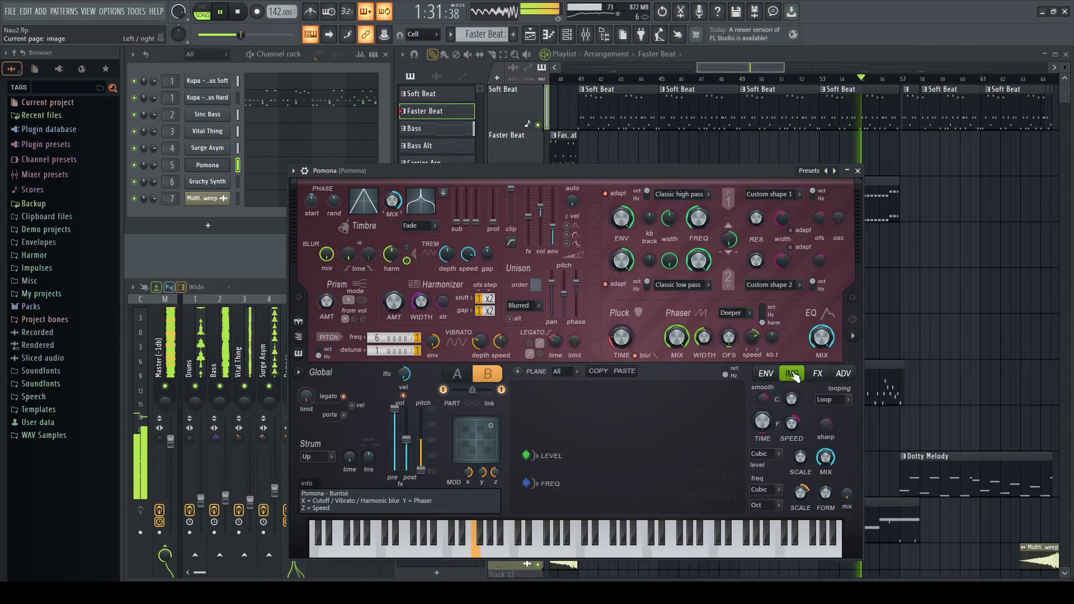
left_click(766, 374)
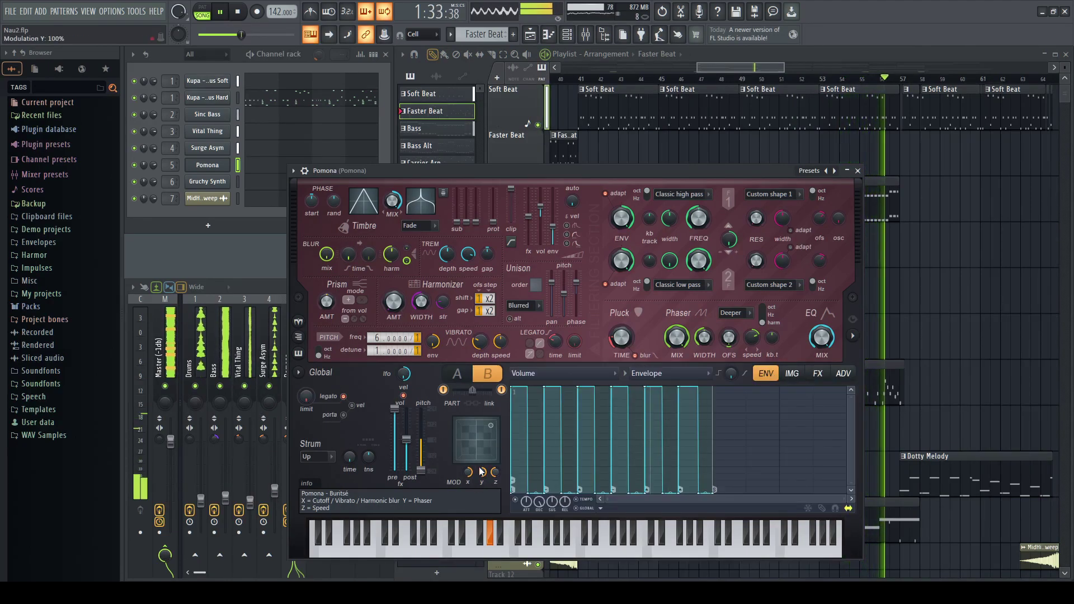
left_click(859, 170)
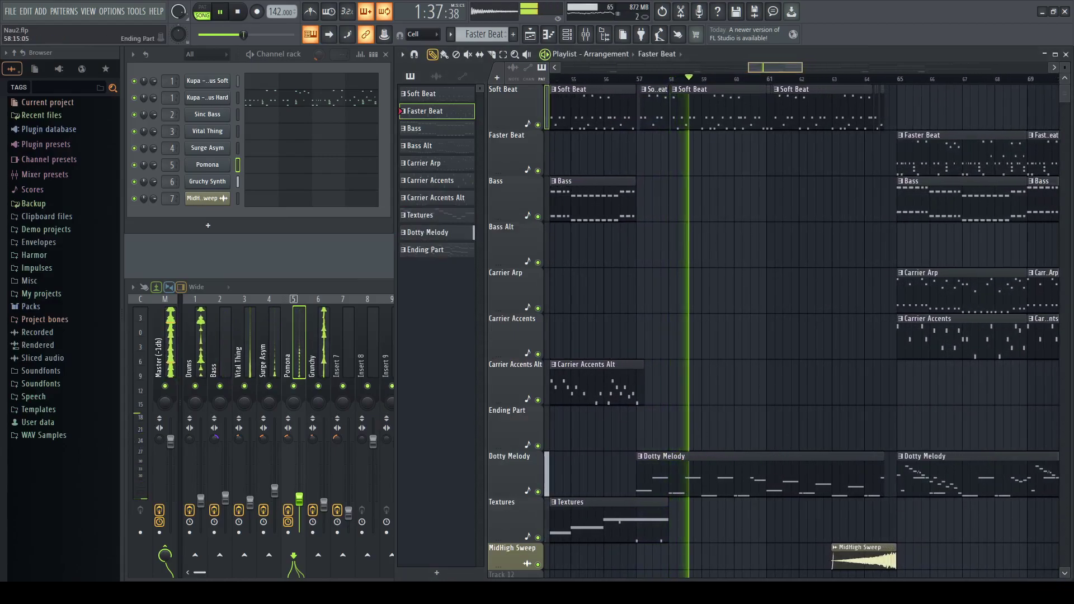
Examine the first twelve bars of the Dotty Melody pattern on the Gruchy Synth channel.
scroll(697, 434, "up", 1)
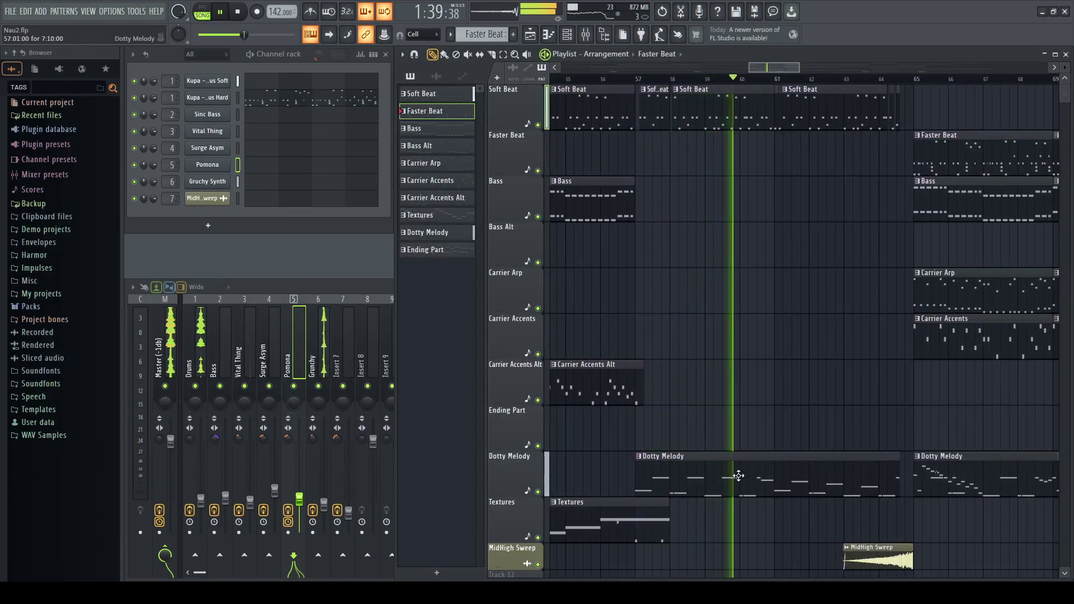
left_click(439, 234)
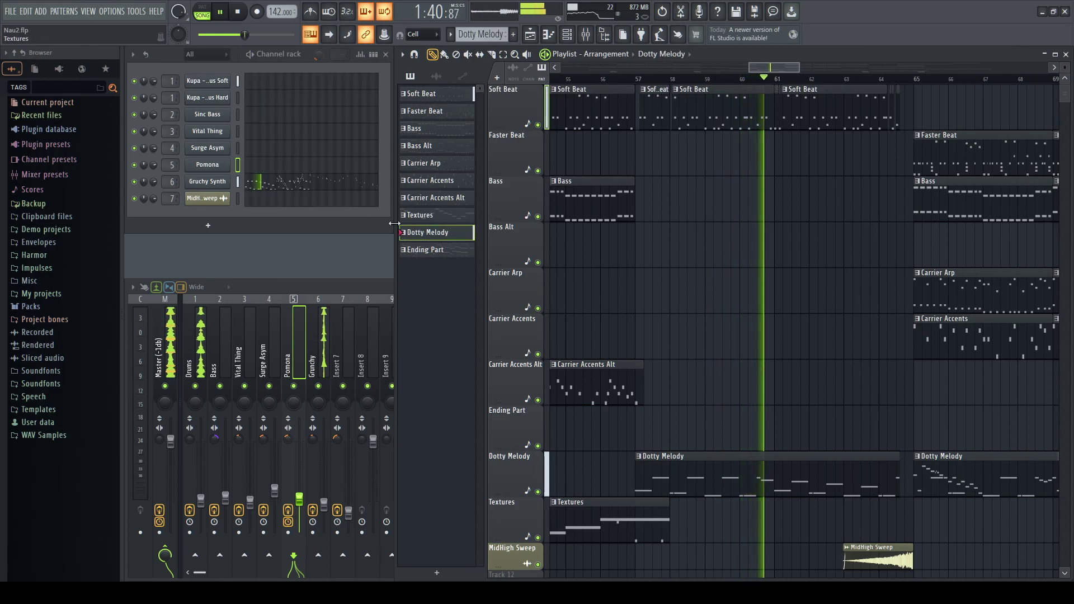
left_click(262, 182)
left_click_drag(626, 311, 627, 334)
scroll(628, 334, "down", 4)
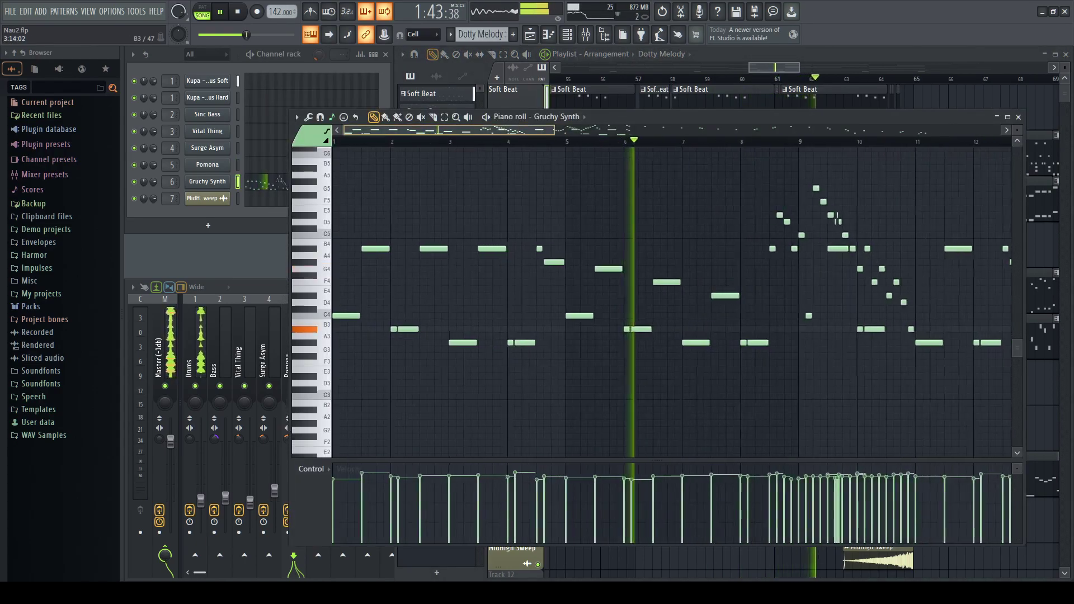
left_click(1018, 117)
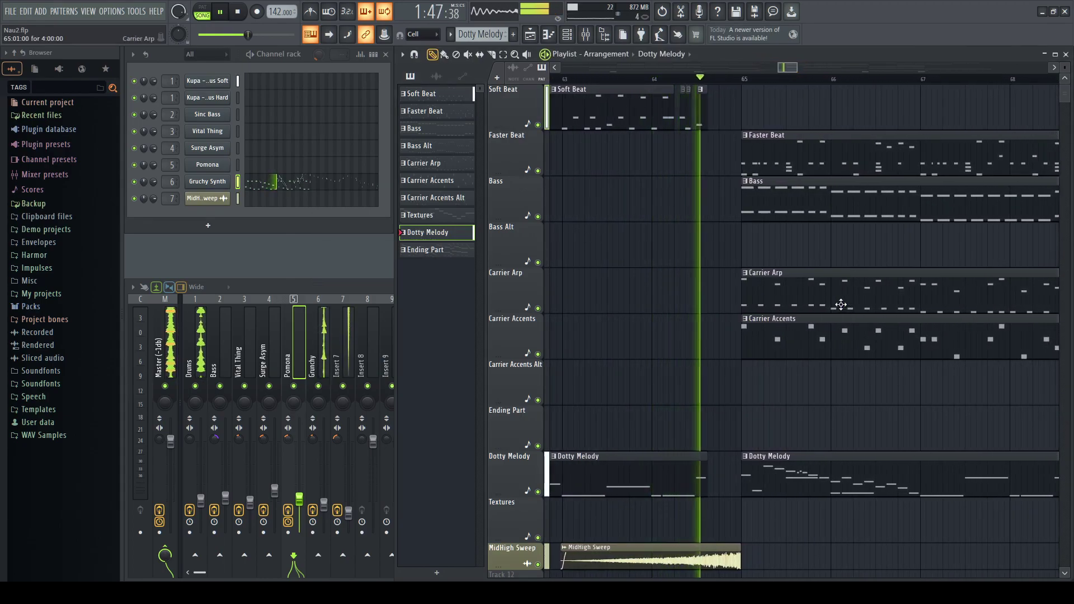
Look over the arrangement from bar 65, and examine the Bass pattern's notes on the Sinc Bass channel.
scroll(841, 316, "down", 1)
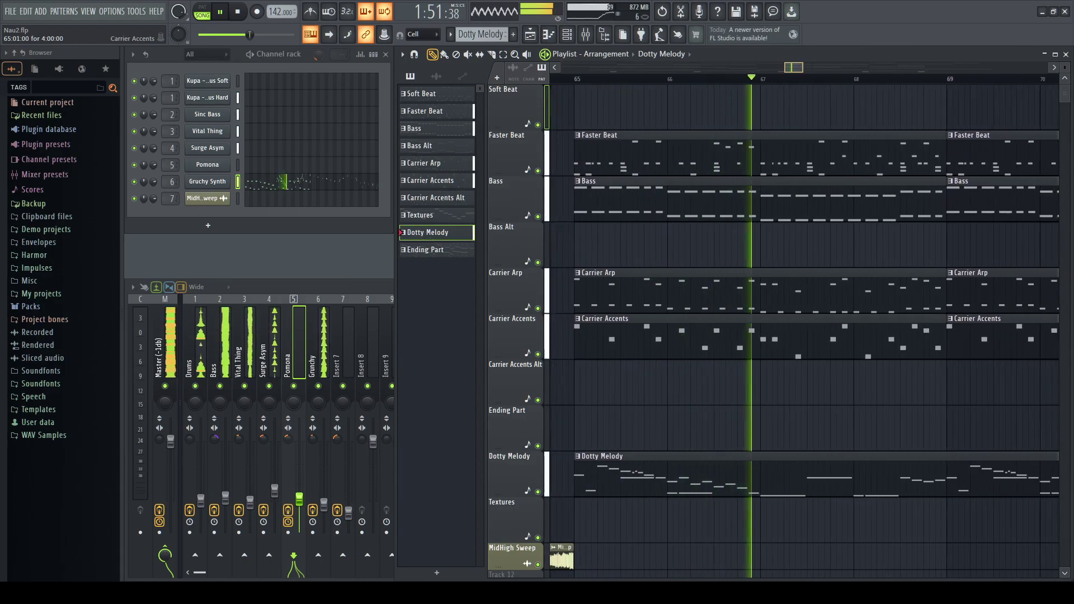
scroll(779, 200, "down", 1)
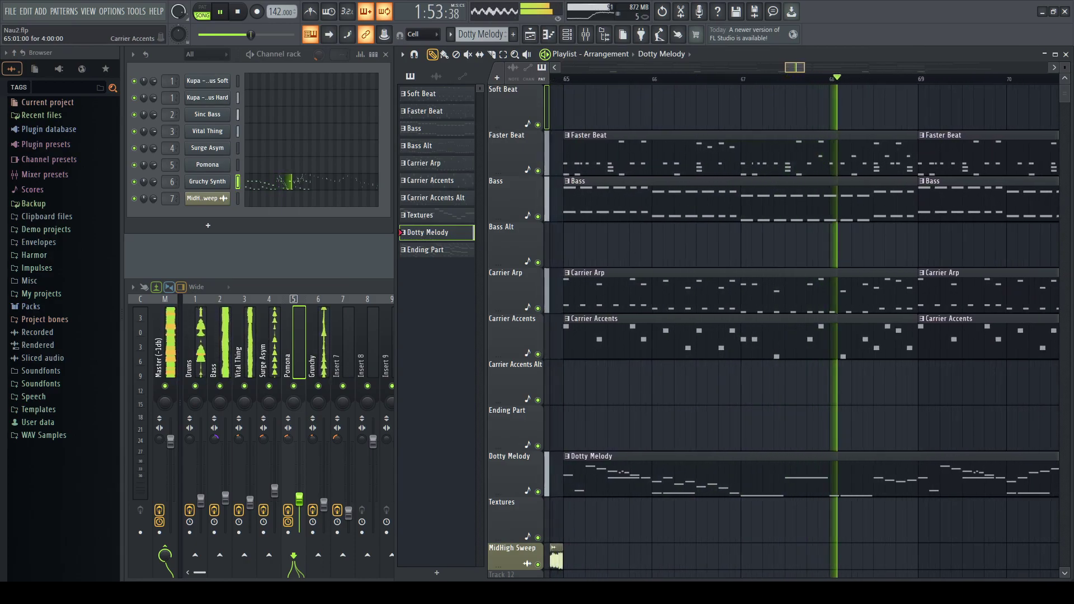
left_click(350, 116)
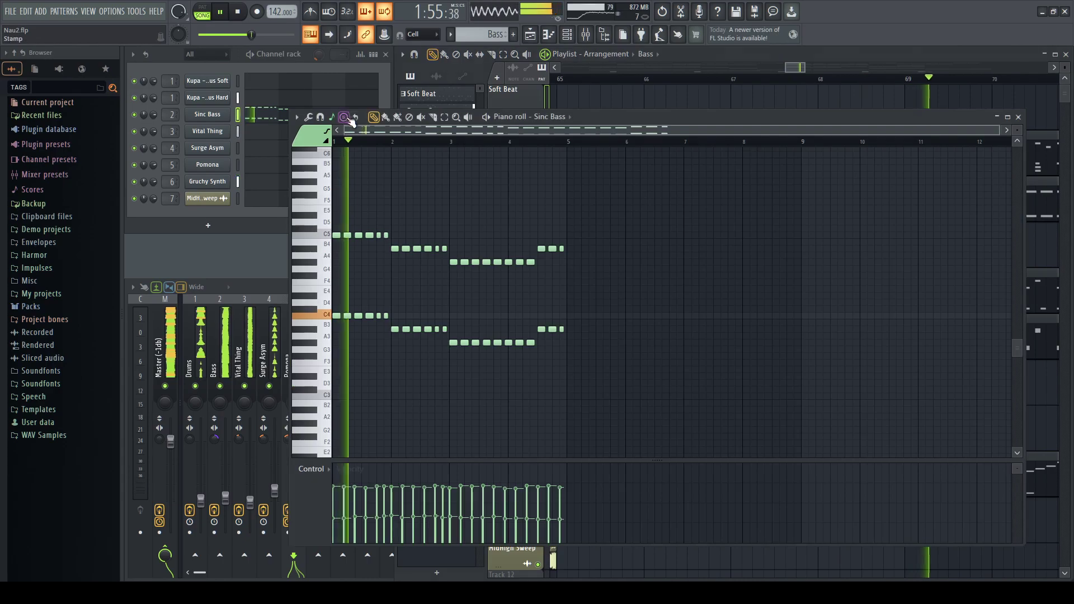
scroll(954, 206, "up", 1)
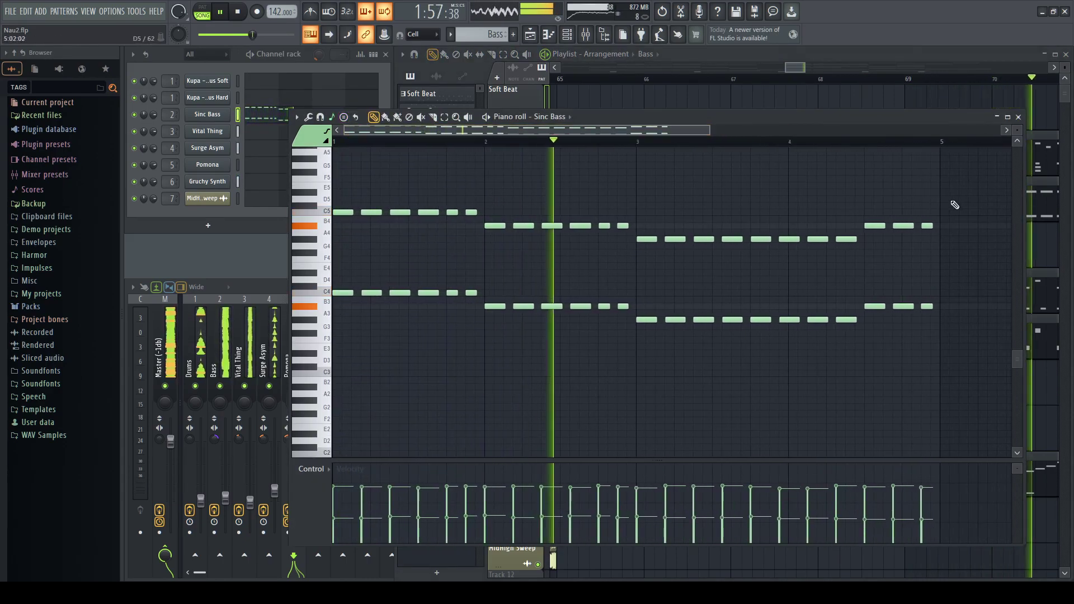
Close the Sinc Bass piano roll and look over the arrangement from about bar 73 to bar 97.
left_click(1019, 118)
left_click_drag(812, 67, 827, 67)
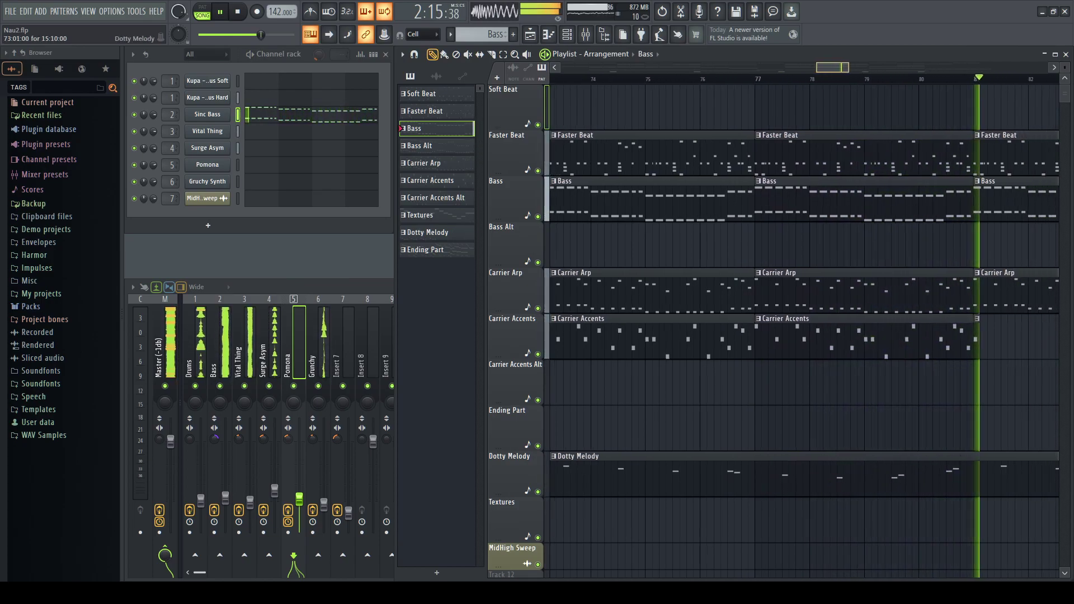
left_click_drag(854, 67, 854, 69)
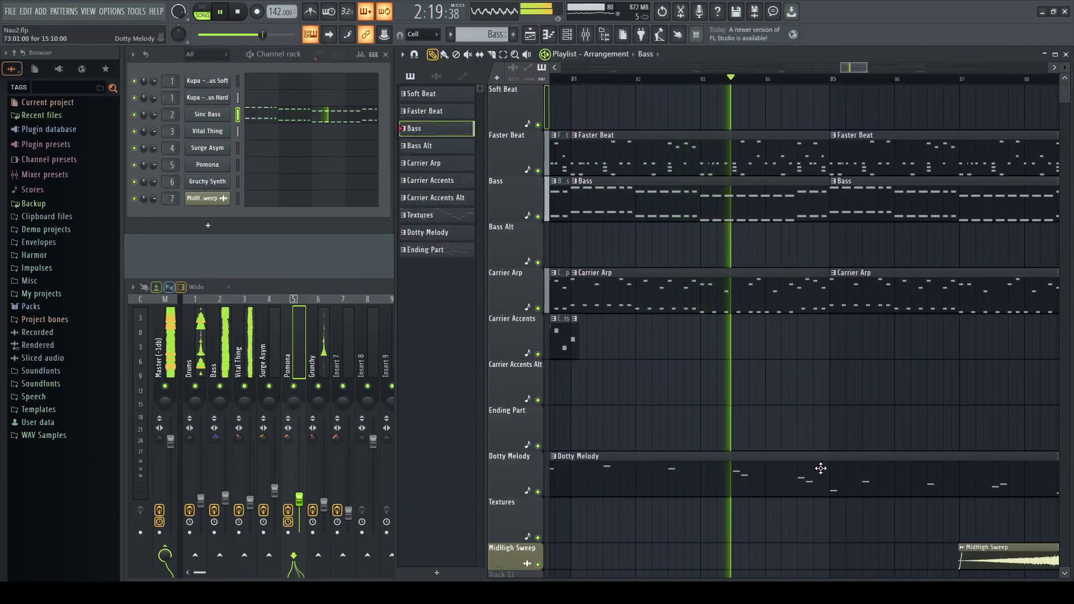
left_click_drag(853, 67, 863, 66)
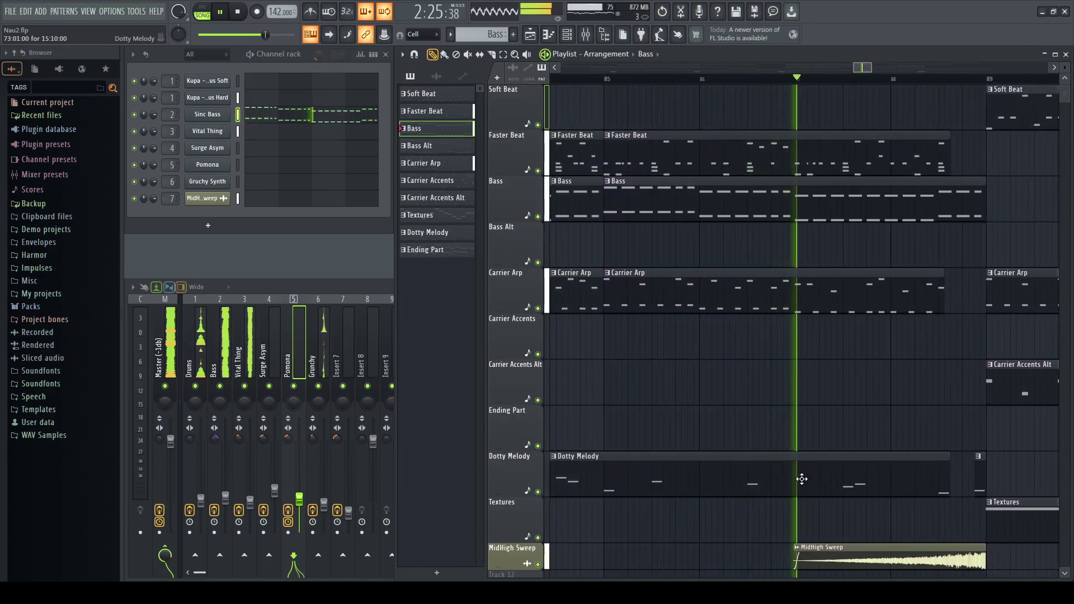
left_click_drag(832, 511, 550, 512)
left_click_drag(872, 67, 876, 67)
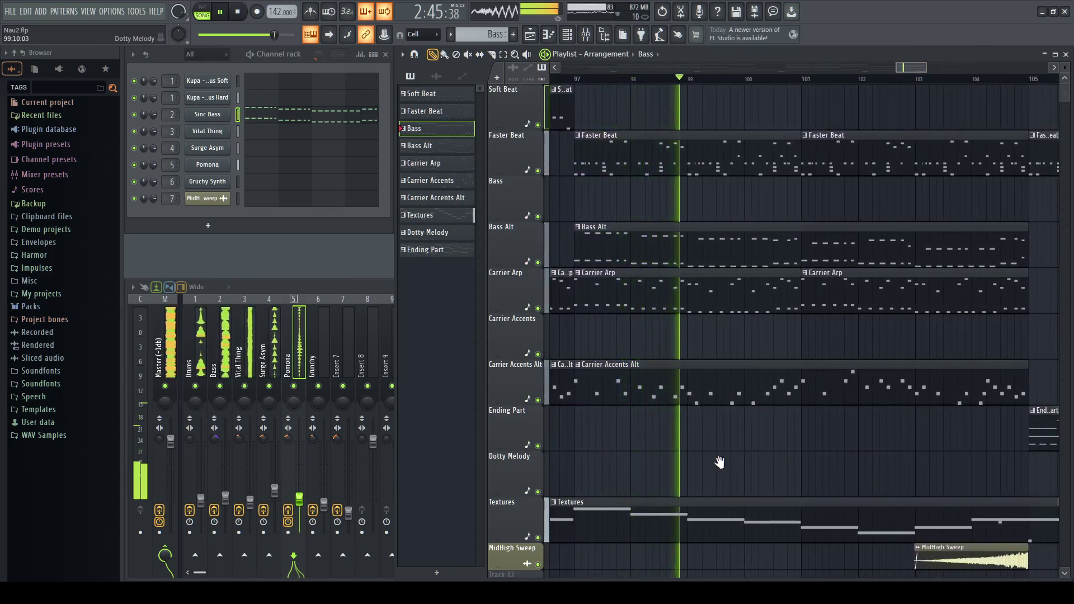
Examine the Bass Alt pattern's notes on the Sinc Bass channel, and close the piano roll.
left_click_drag(720, 462, 722, 394)
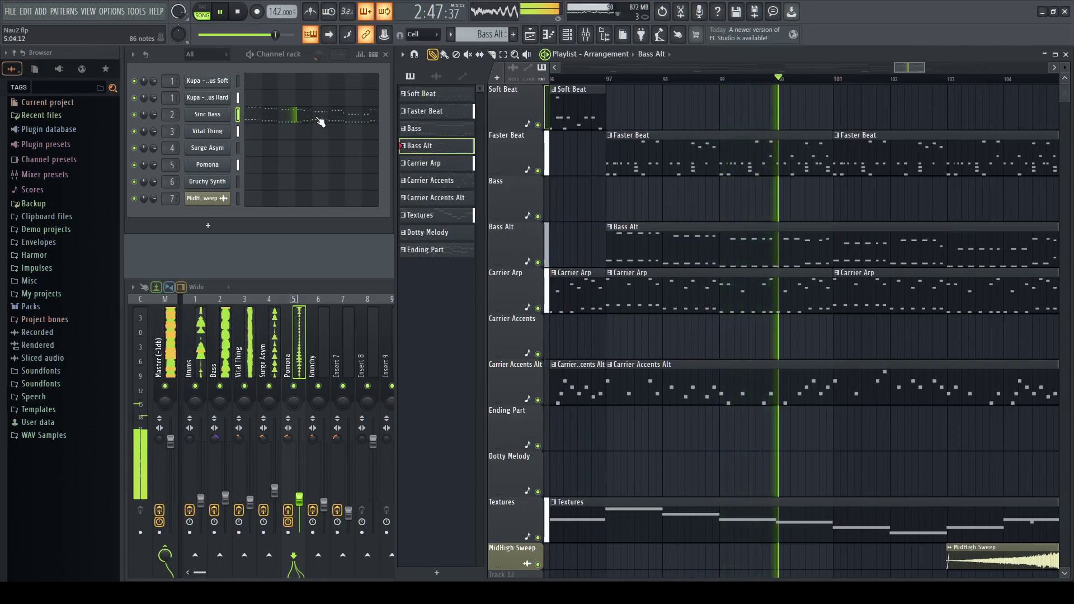
left_click(321, 120)
scroll(638, 312, "down", 2)
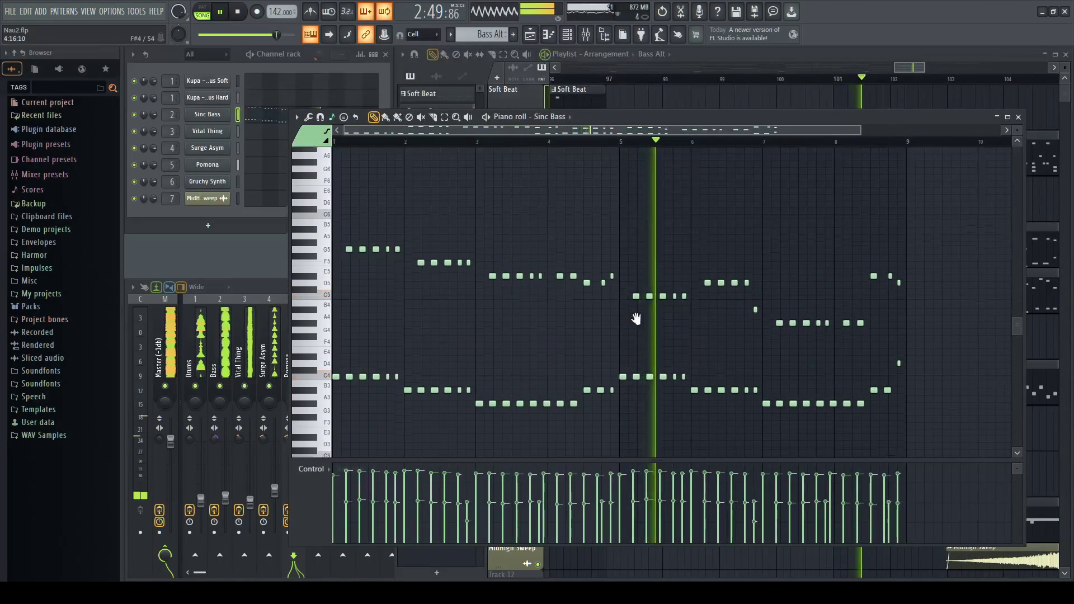
left_click(1019, 117)
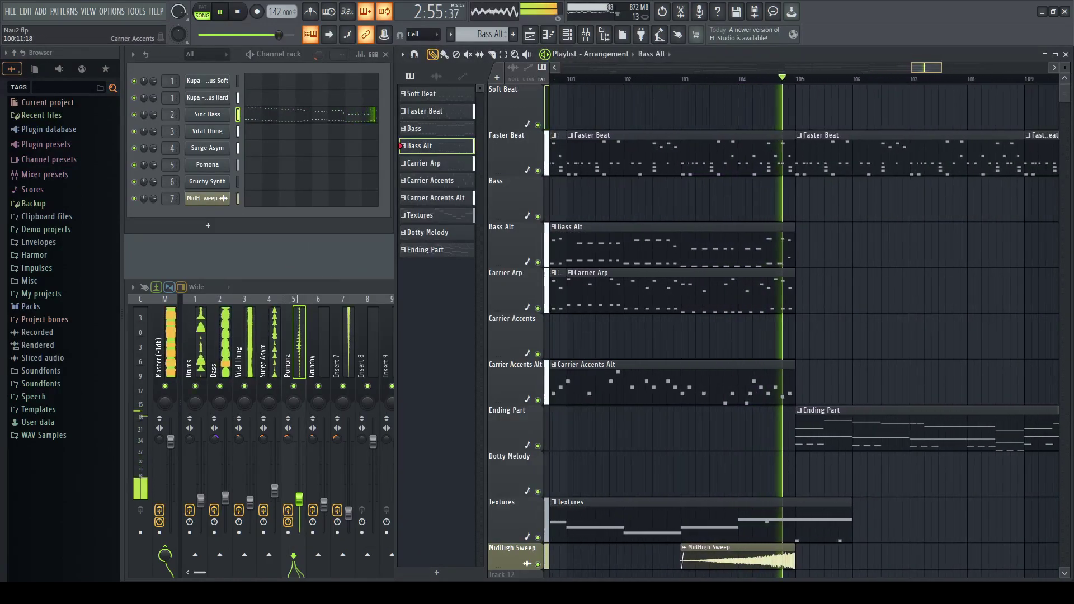
Select the Ending Part pattern from bar 105 and examine its notes on the Sinc Bass and Vital Thing channels.
scroll(804, 330, "down", 1)
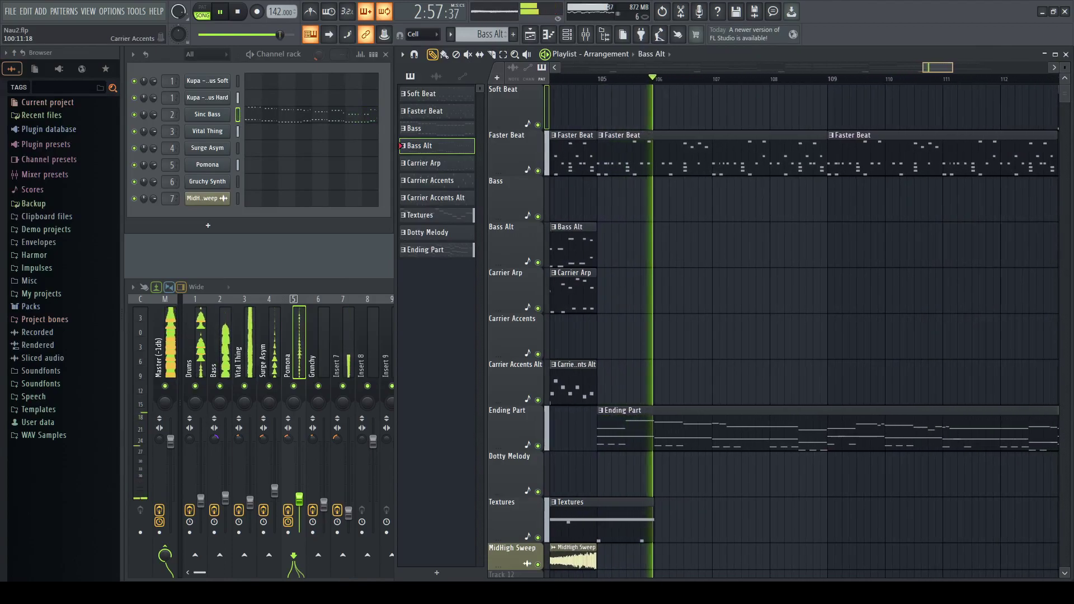
scroll(804, 330, "down", 3)
left_click(747, 436)
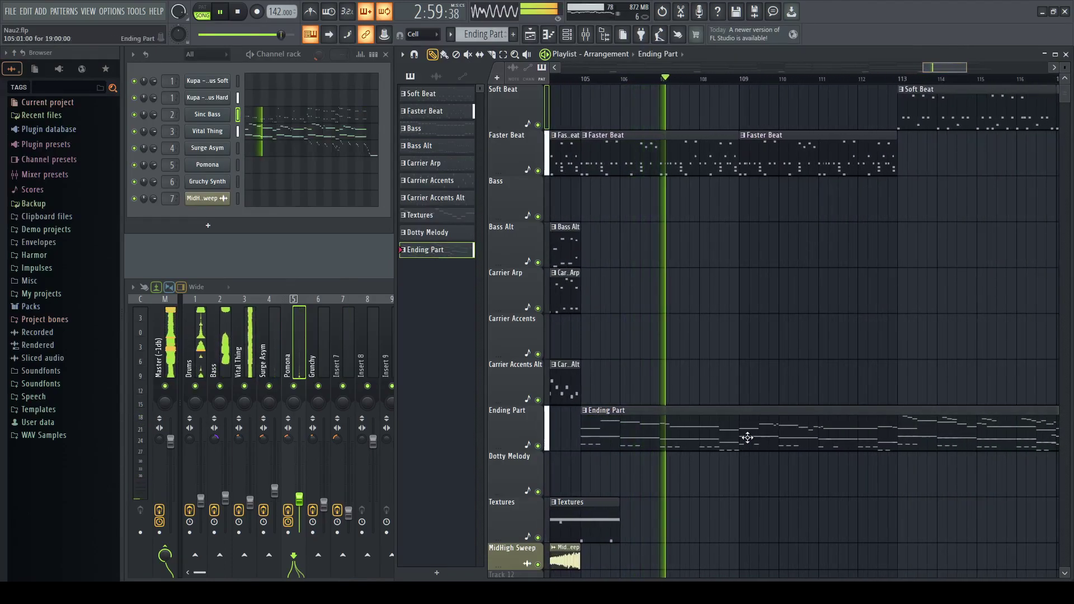
left_click(297, 123)
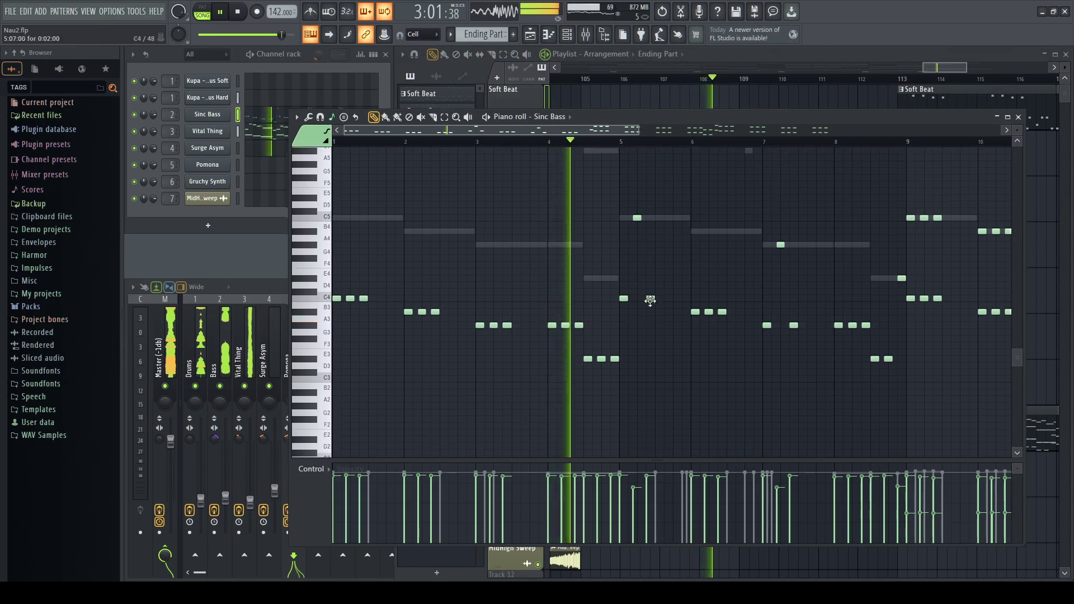
left_click(269, 135)
left_click_drag(527, 245, 582, 384)
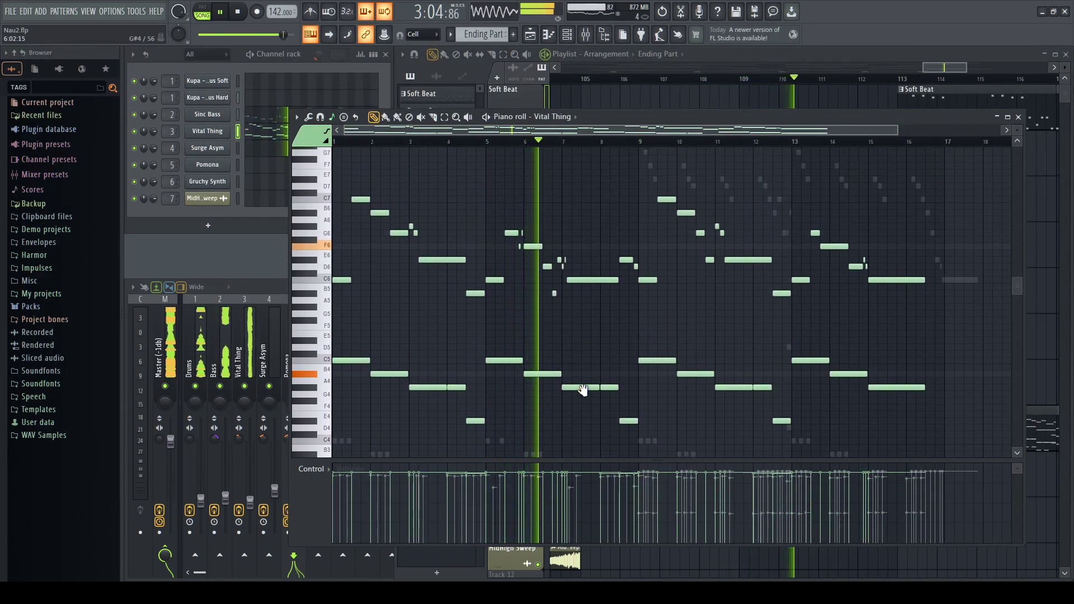
Examine the Ending Part's notes on the Surge Asym channel from bar 9 onward, and close the piano roll.
left_click(269, 151)
scroll(666, 272, "up", 3)
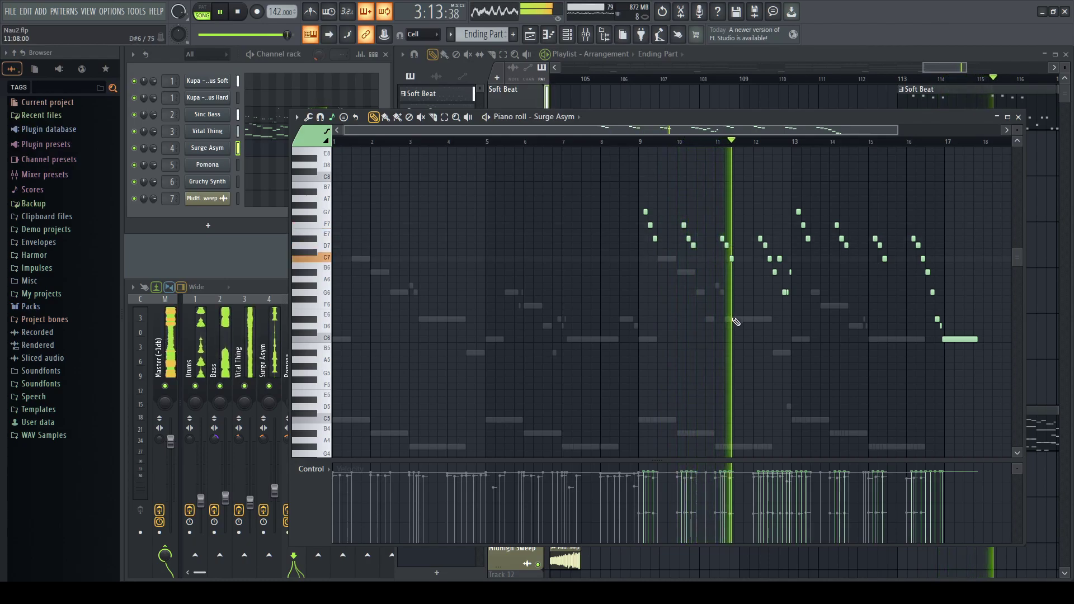
scroll(753, 330, "up", 4)
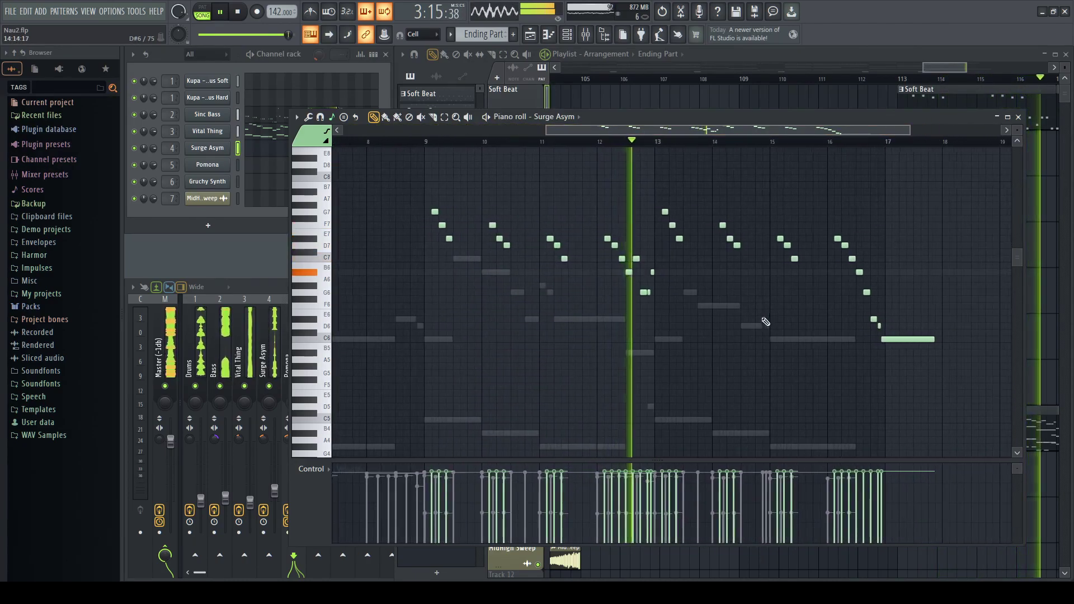
left_click(1018, 117)
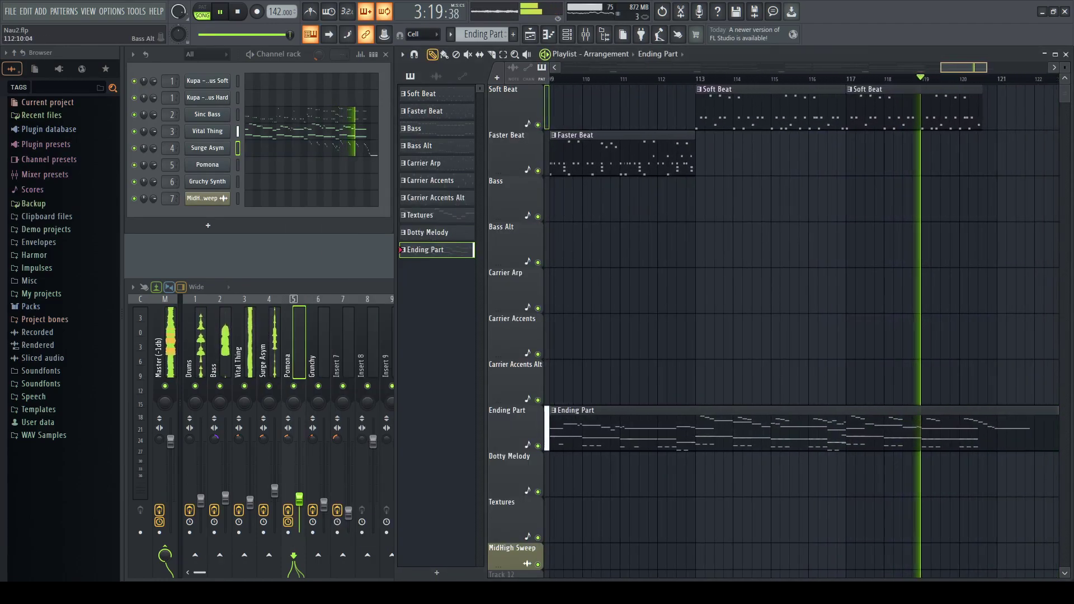